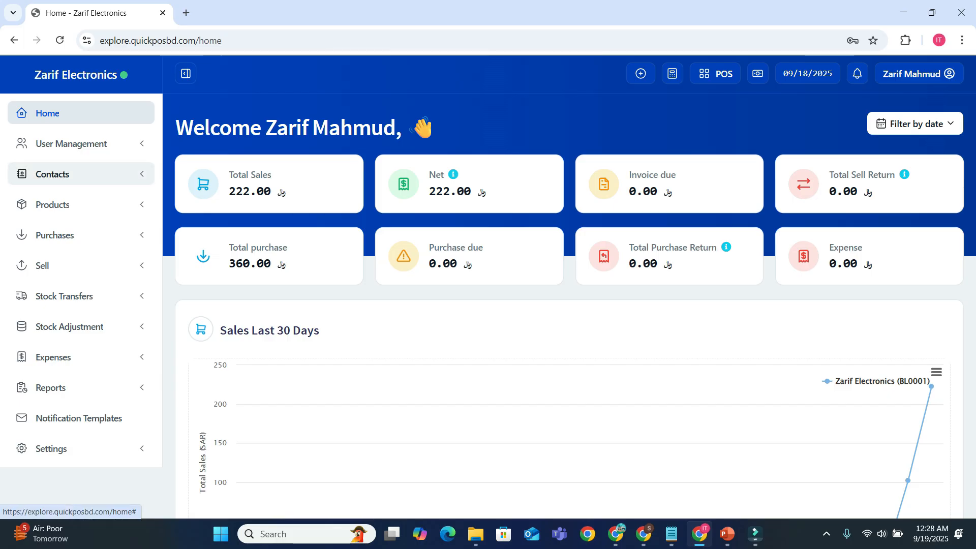
Open the product list and review the products' prices, current stock and SKUs.
click(52, 173)
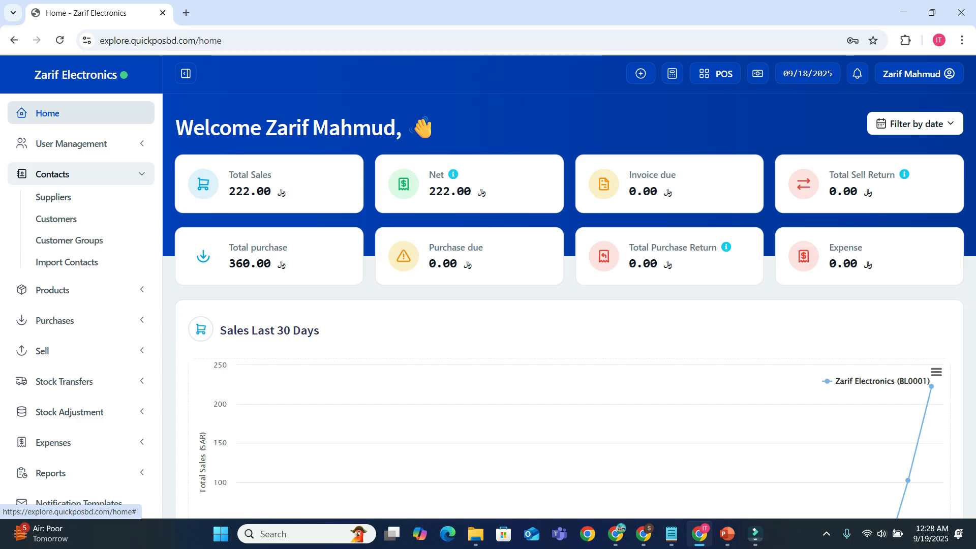
click(81, 174)
click(81, 204)
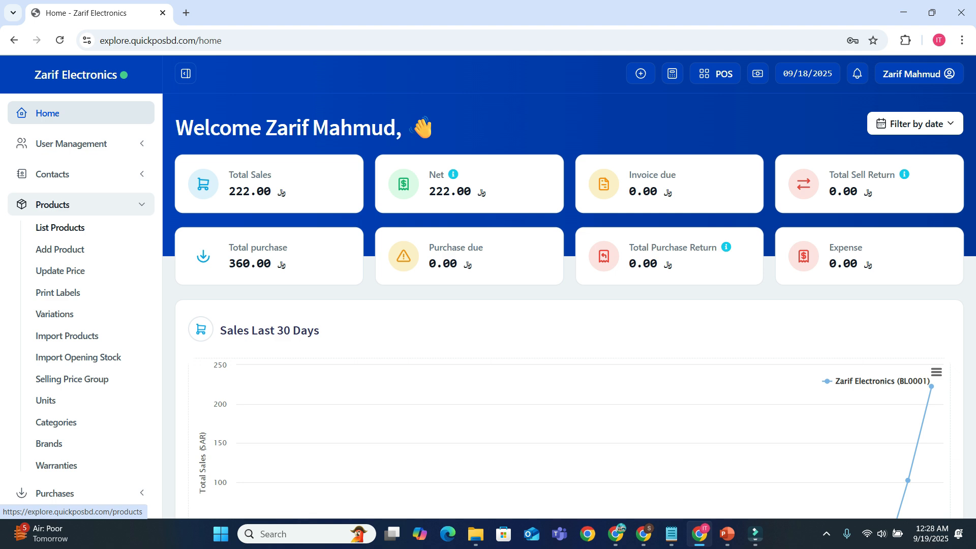
click(60, 227)
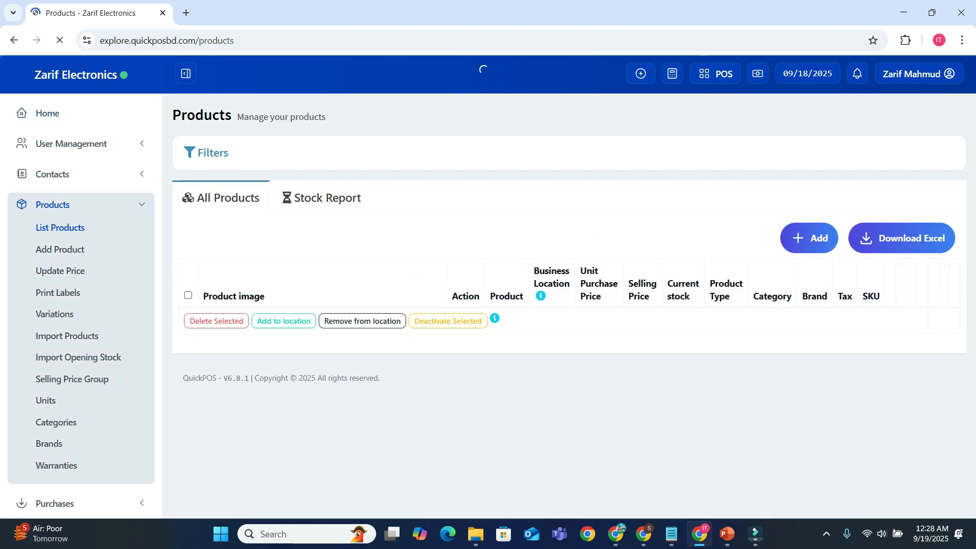
scroll(488, 287, down, 1)
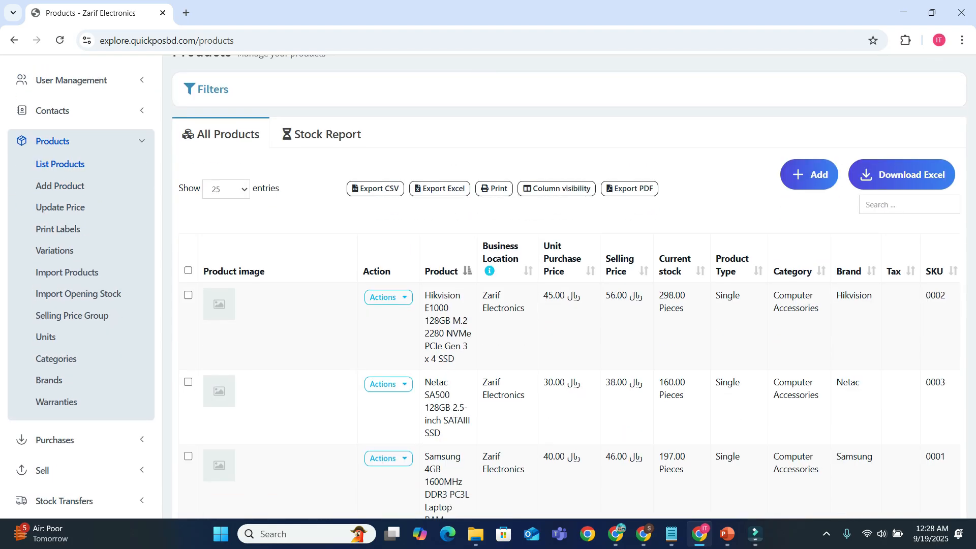
scroll(488, 287, down, 1)
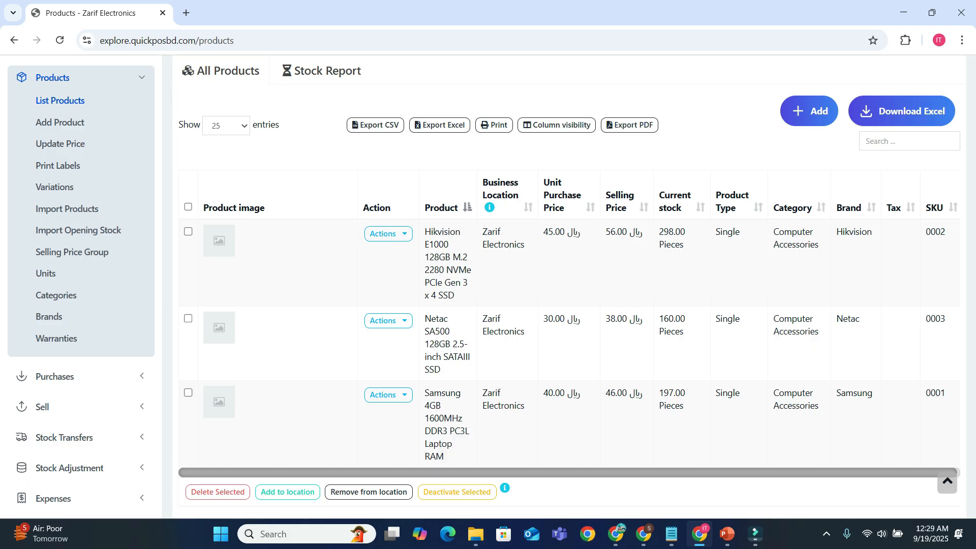
scroll(42, 356, down, 2)
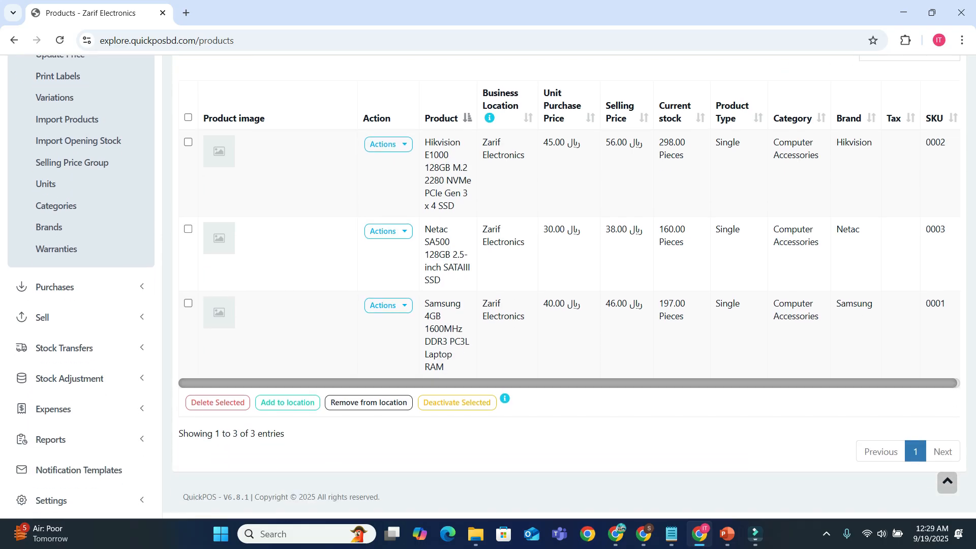
Open the list of all sales and preview the printable invoice for sale 0004, without printing it.
click(42, 316)
click(51, 112)
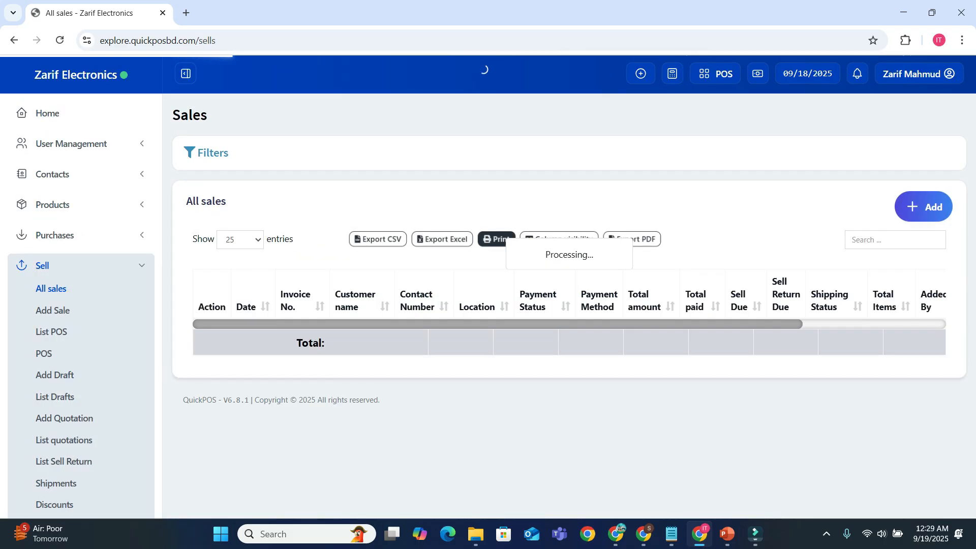
scroll(564, 305, down, 1)
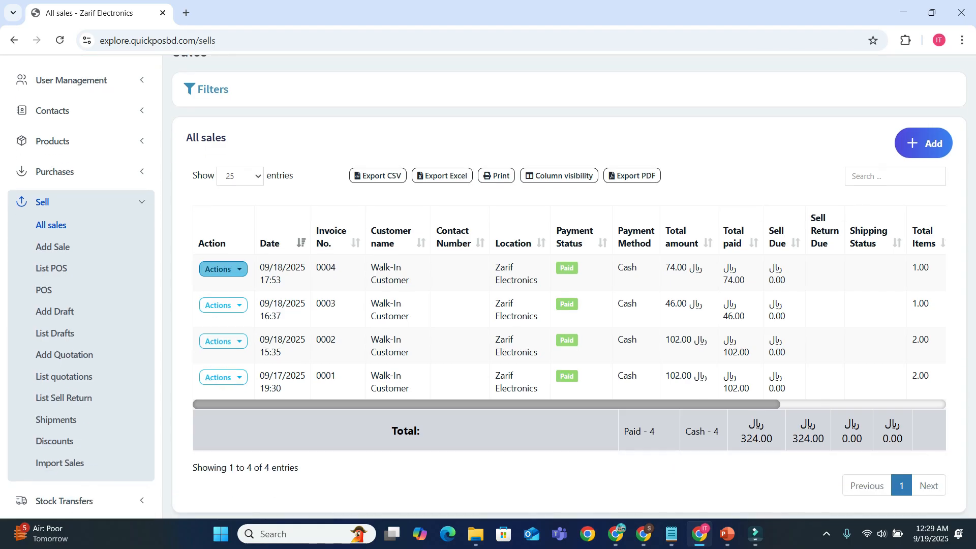
click(223, 269)
click(250, 357)
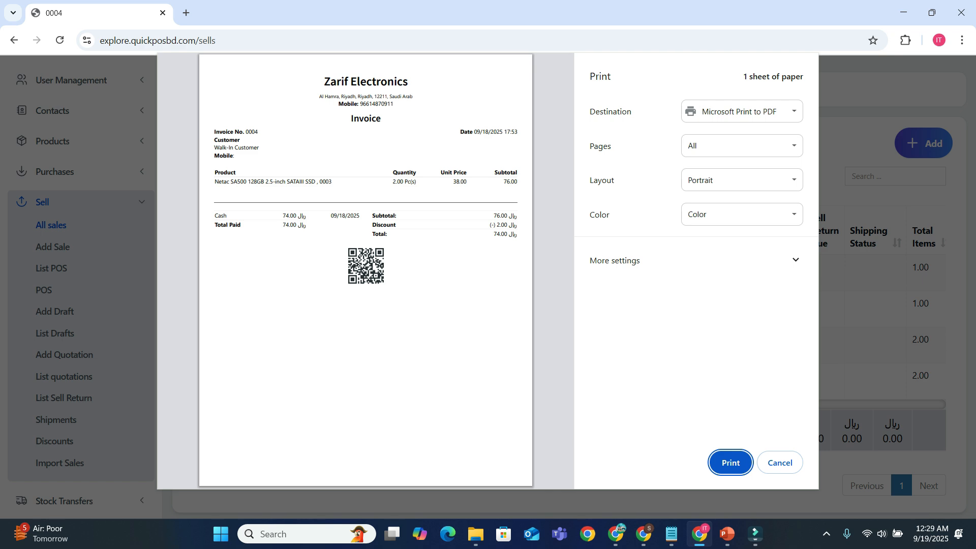
click(776, 464)
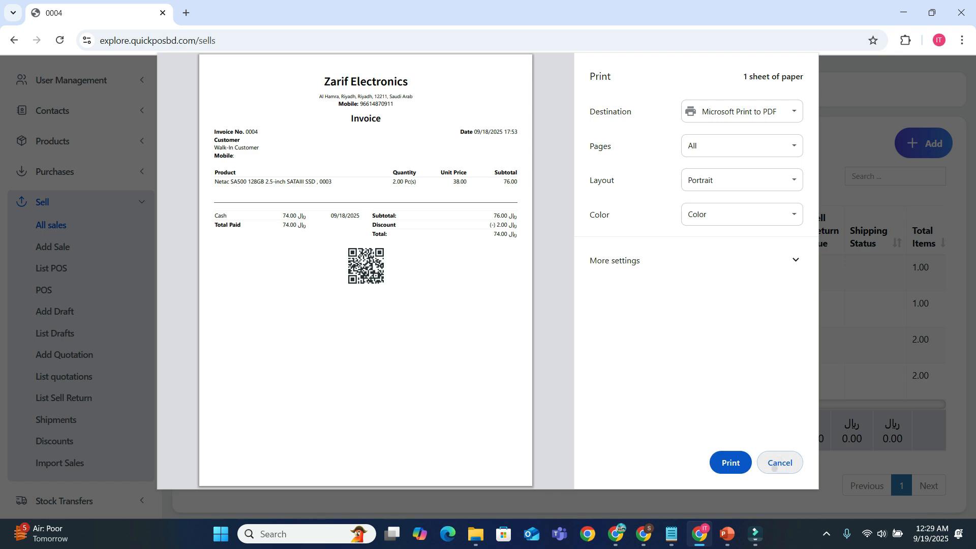
Open the Profit / Loss Report and examine the gross profit, net profit and profit by products.
click(82, 202)
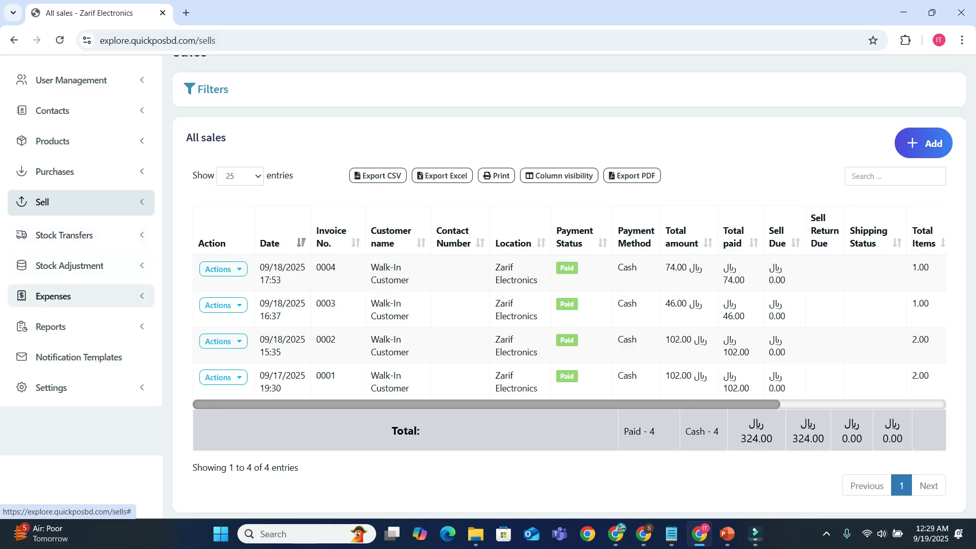
click(53, 296)
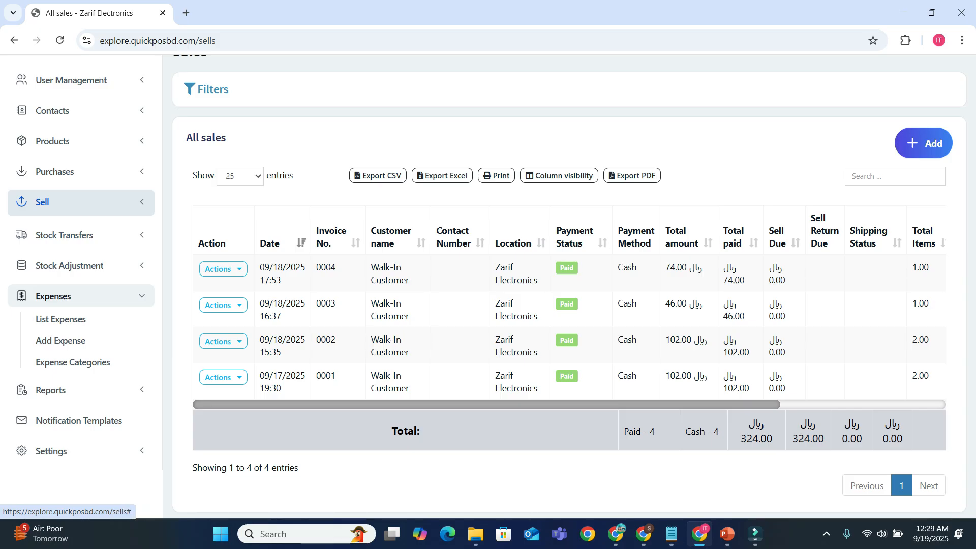
click(50, 389)
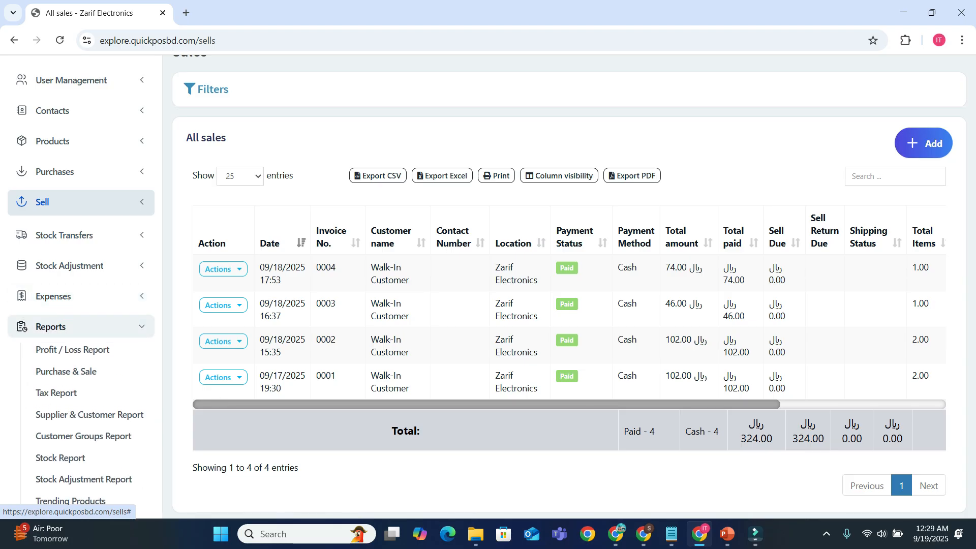
click(73, 350)
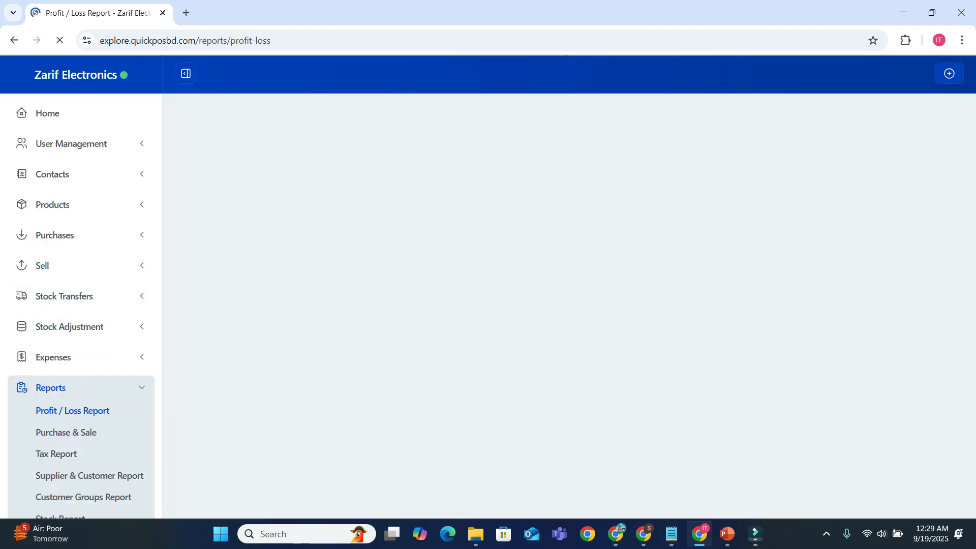
scroll(570, 300, down, 9)
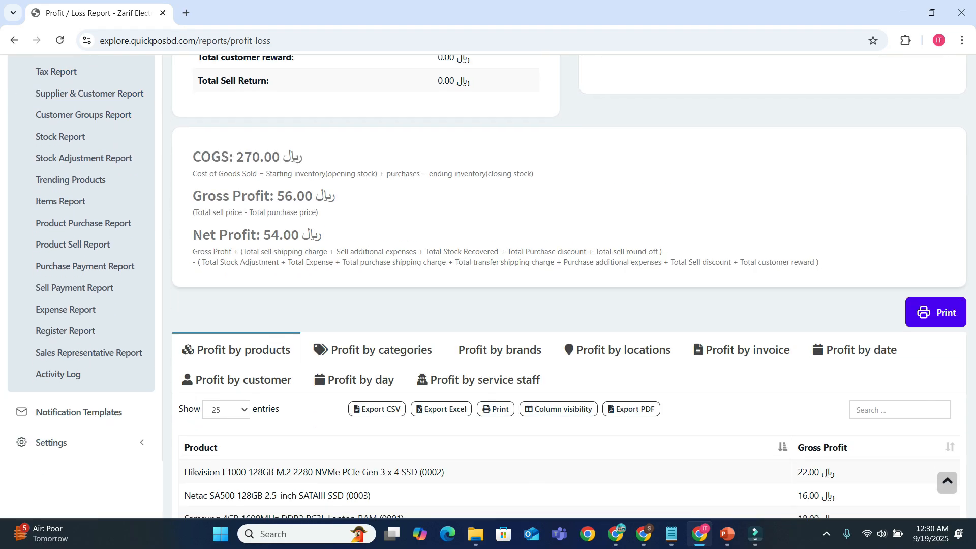
scroll(382, 224, down, 3)
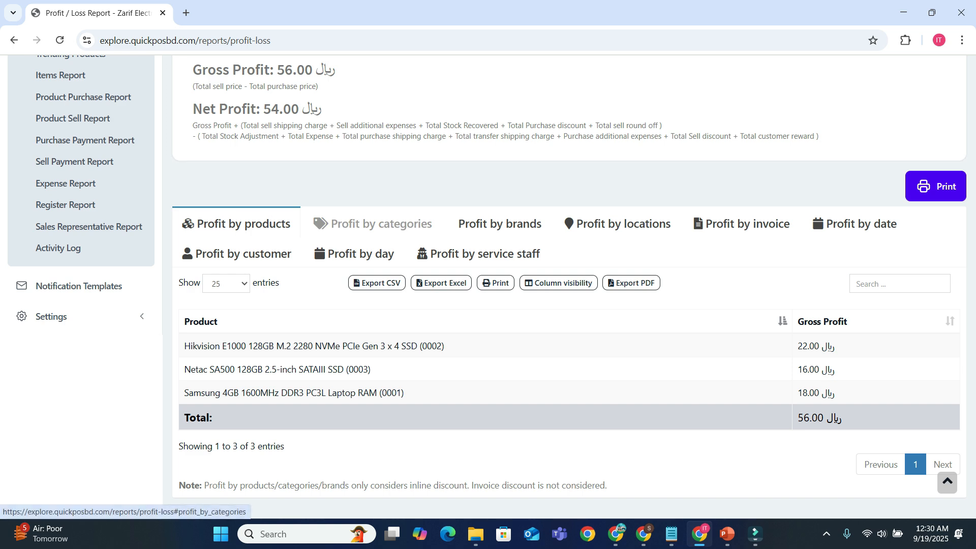
View the profit breakdowns by categories and by brands, and review the stock and sales summary of the report.
click(373, 223)
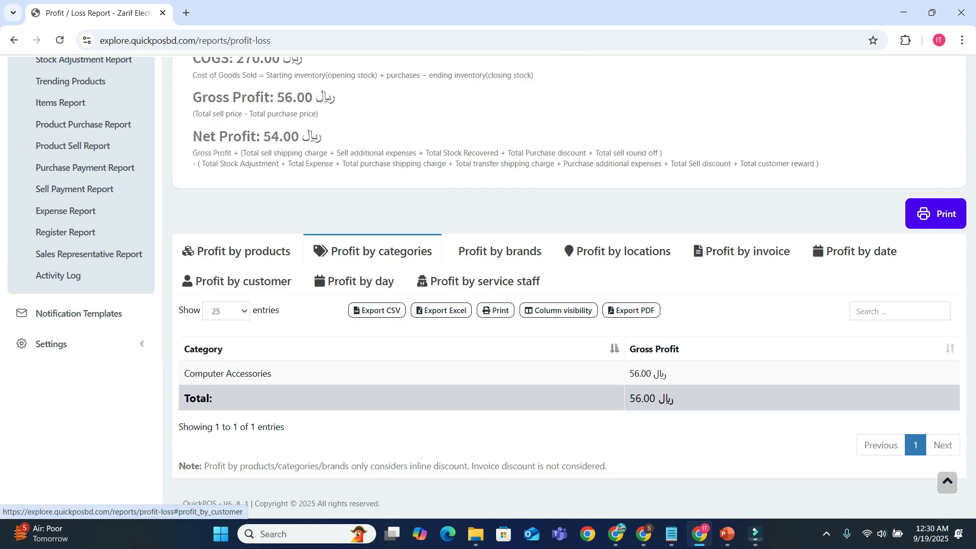
click(500, 251)
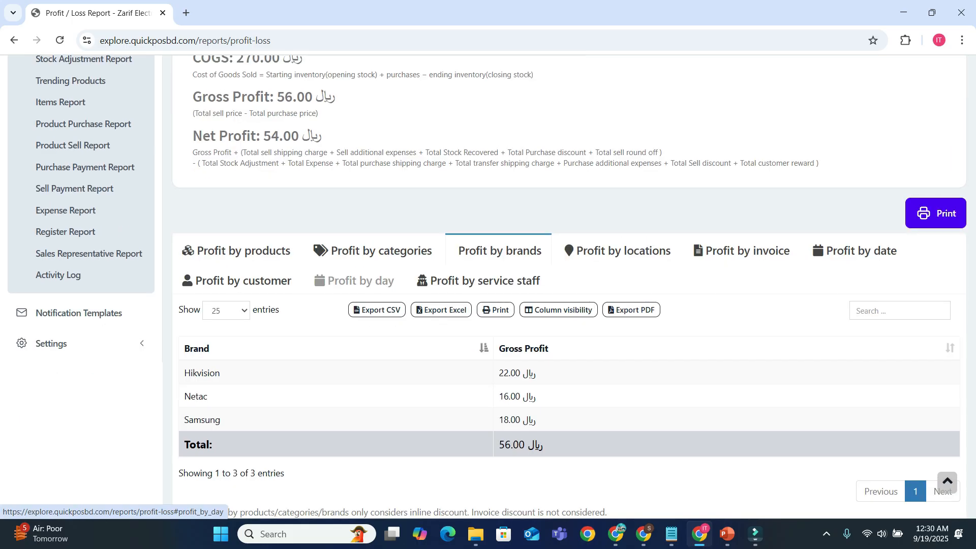
scroll(356, 280, down, 1)
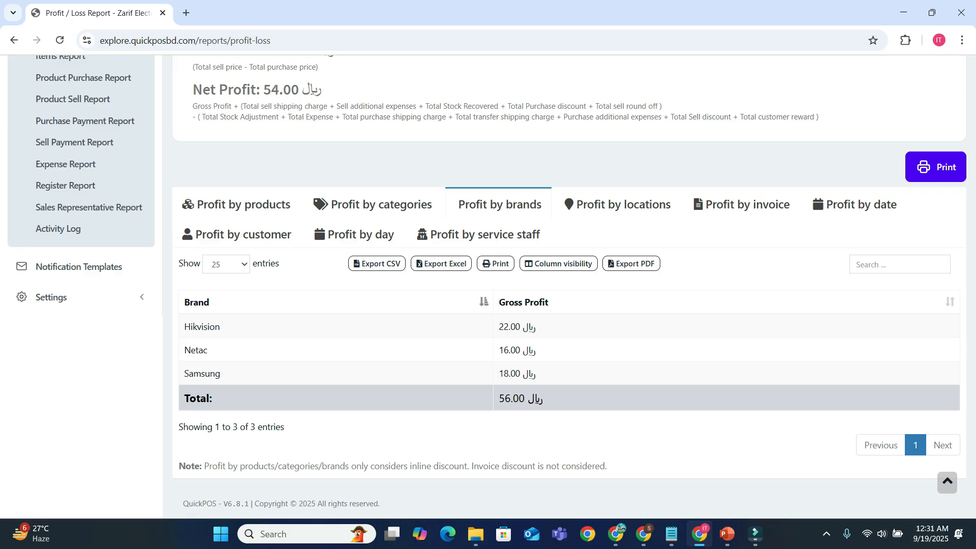
scroll(570, 287, up, 8)
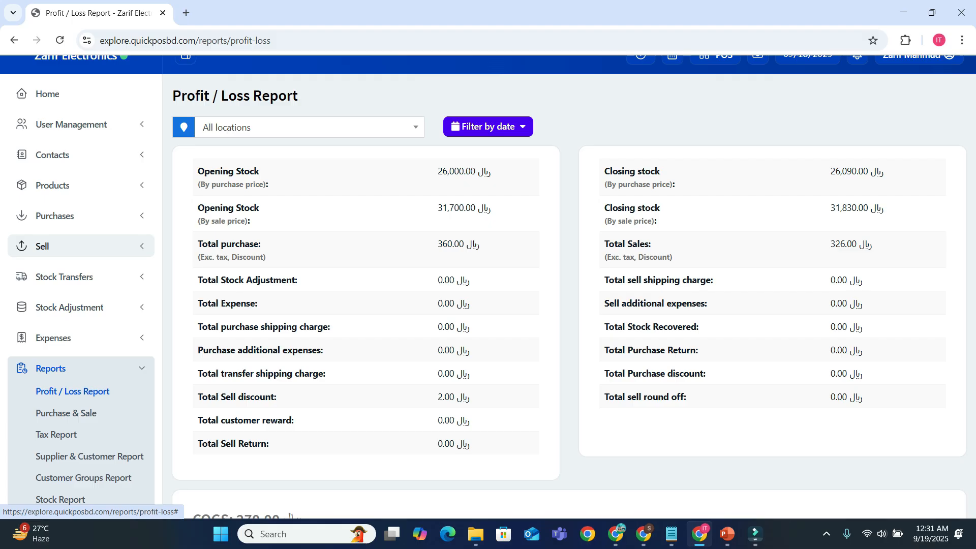
scroll(81, 246, up, 1)
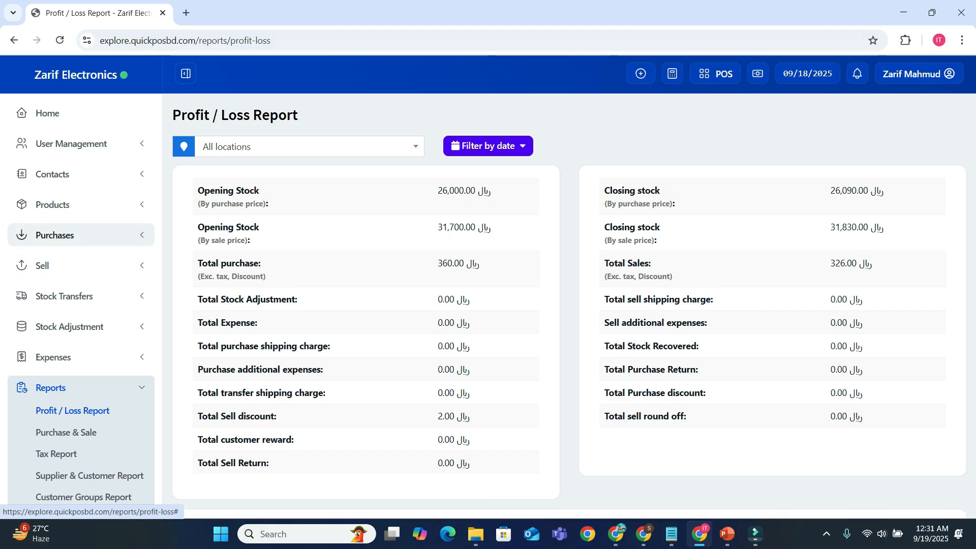
Start a POS sale and add one Hikvision E1000 SSD, one Netac SA500 SSD and one Samsung 4GB laptop RAM.
click(716, 74)
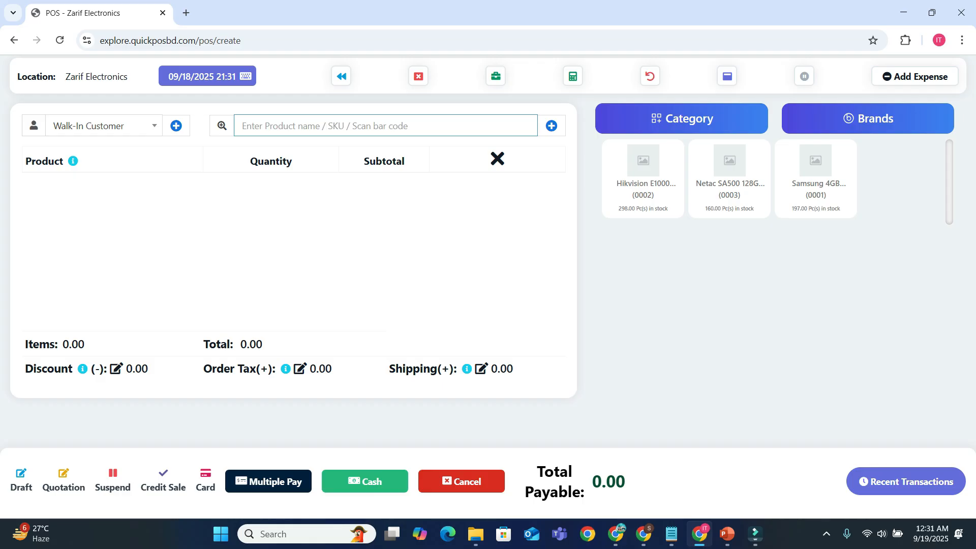
click(643, 176)
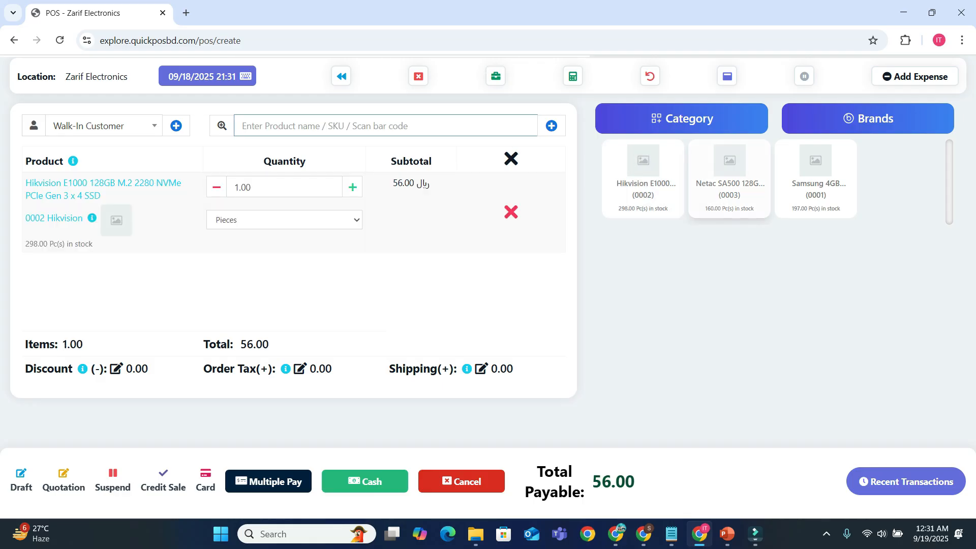
click(730, 175)
click(816, 176)
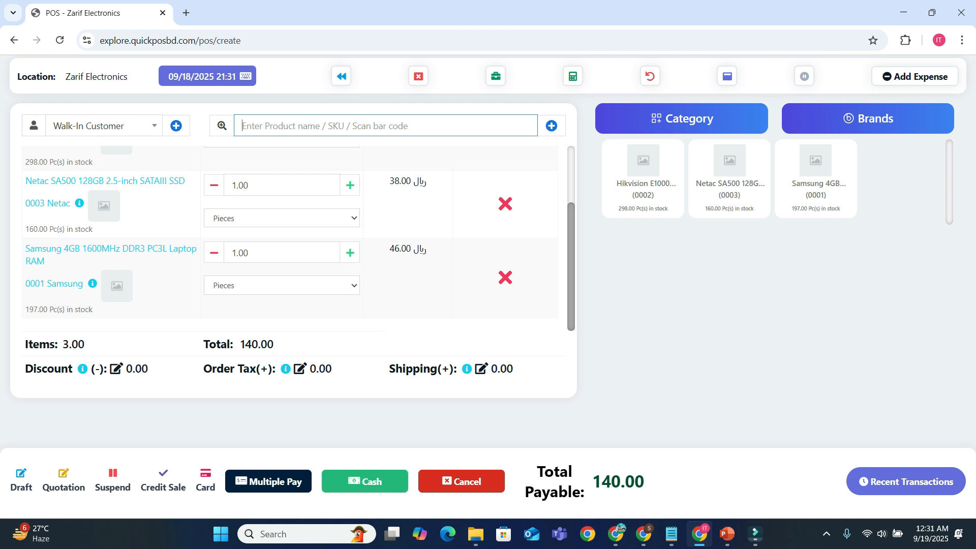
Apply a fixed discount of 3.00 to the POS order.
click(117, 369)
click(401, 164)
key(Down)
key(Return)
key(Tab)
key(End)
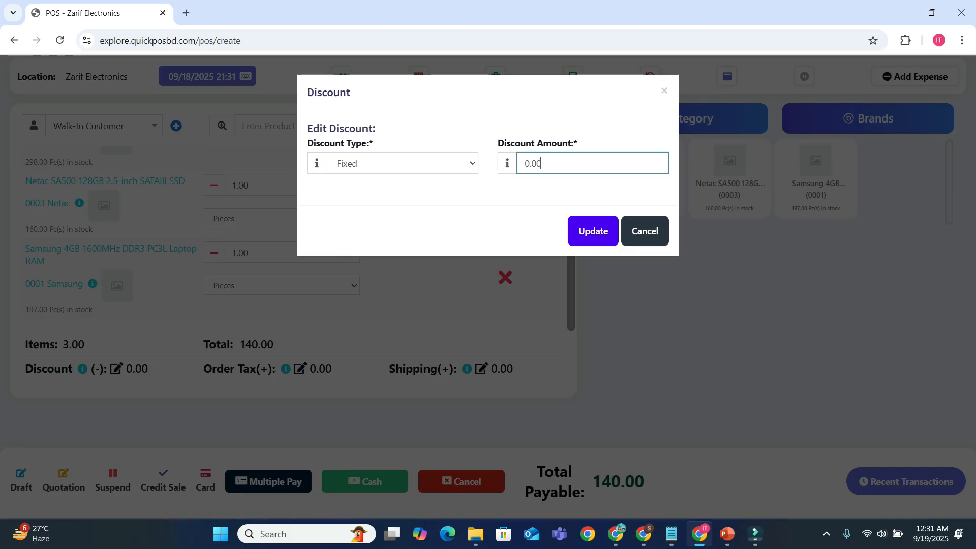
key(Left)
key(Return)
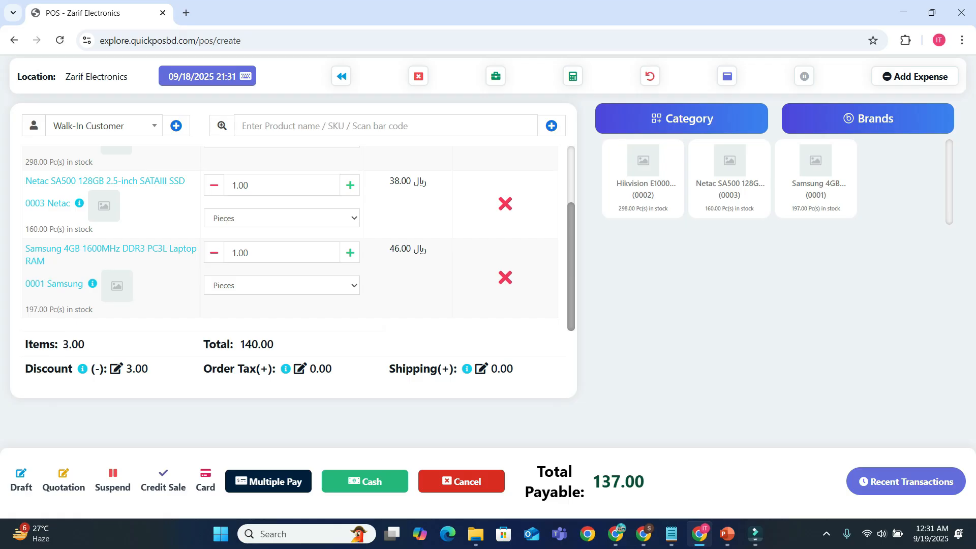
Complete the order as a cash sale without printing the invoice, and return to the list of POS sales to review it.
key(shift+e)
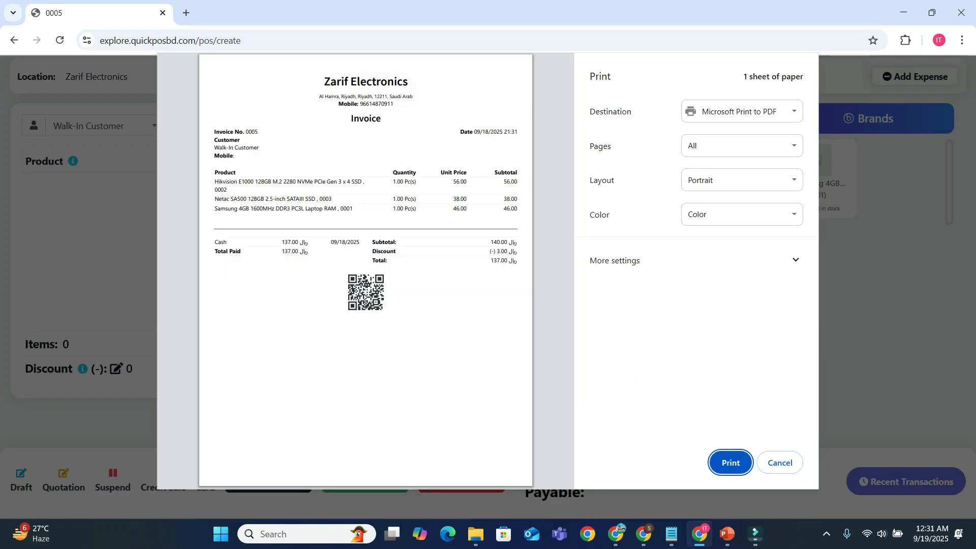
key(Escape)
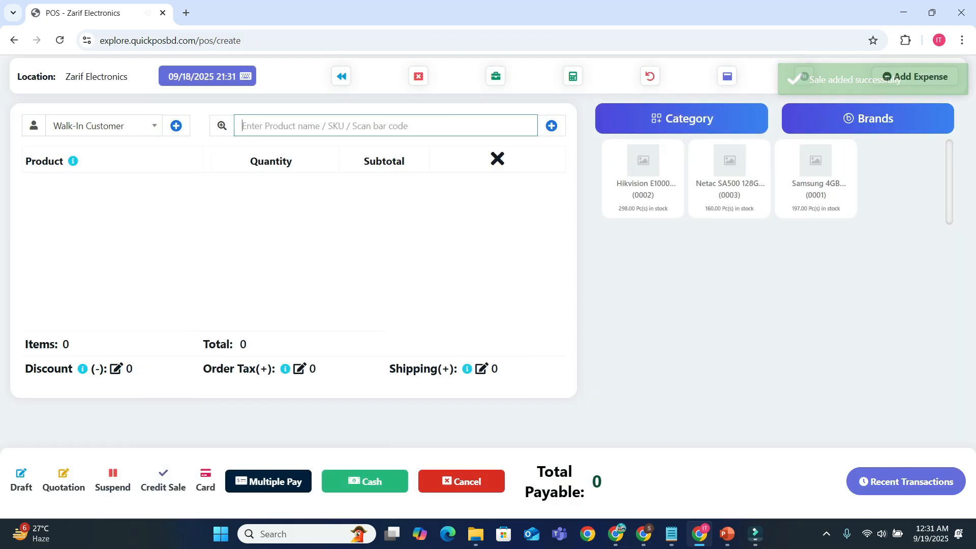
click(341, 76)
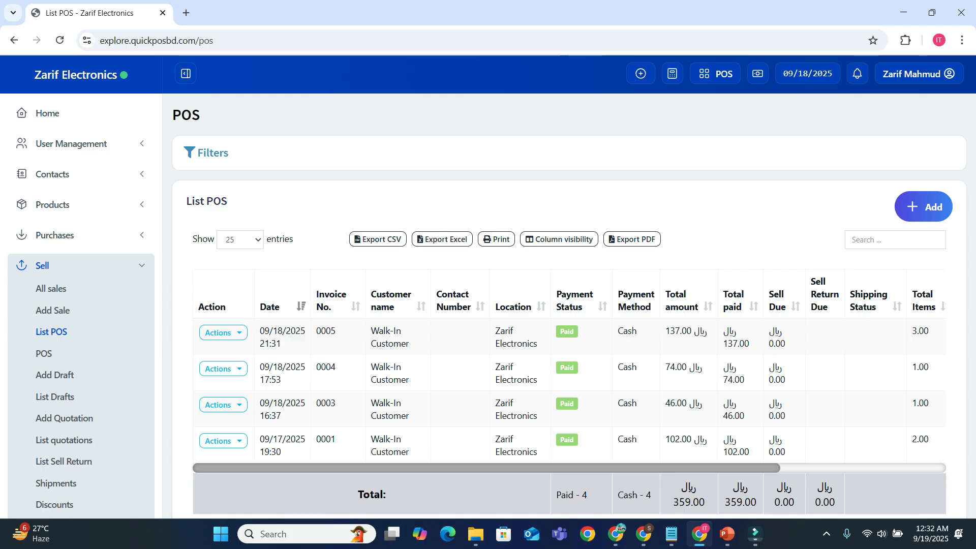
scroll(564, 284, down, 4)
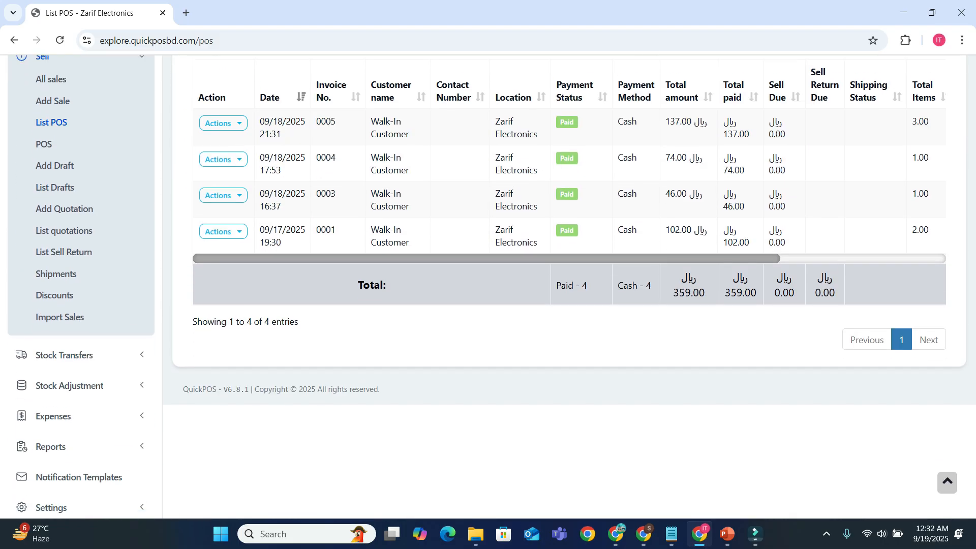
scroll(51, 356, up, 4)
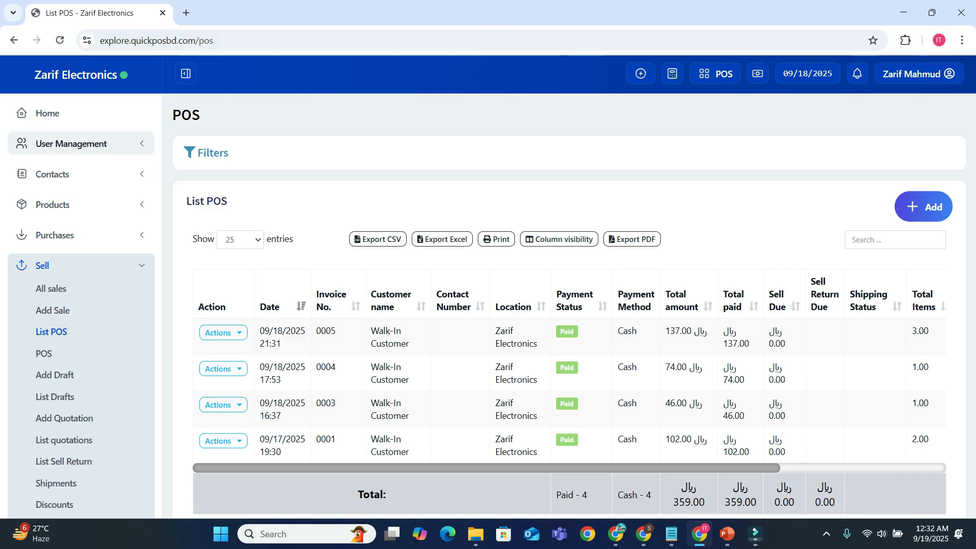
Open a new Add Sale form and set the sale status to Final.
click(71, 143)
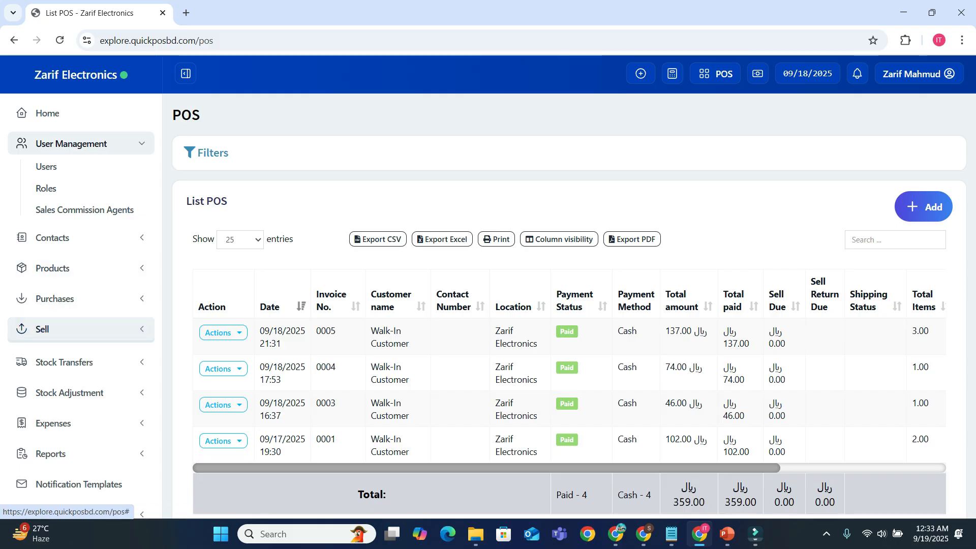
click(42, 329)
click(52, 310)
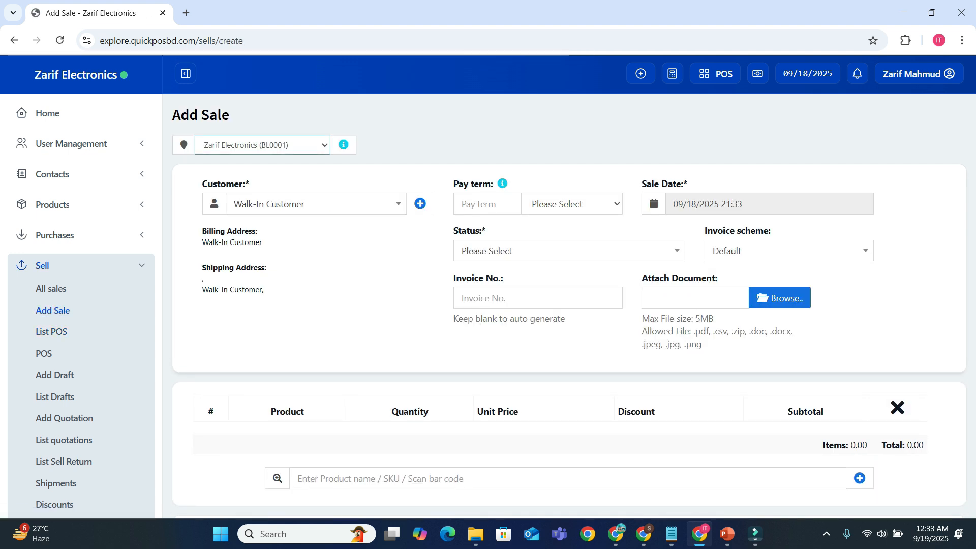
click(569, 251)
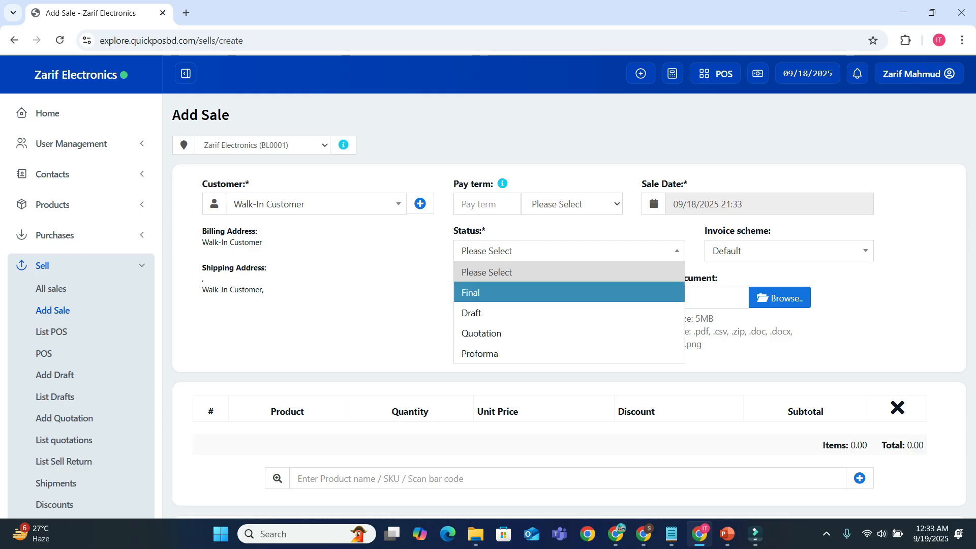
click(569, 293)
Add one Hikvision E1000 128GB NVMe SSD to the new sale.
scroll(569, 292, down, 2)
click(568, 351)
scroll(568, 352, down, 1)
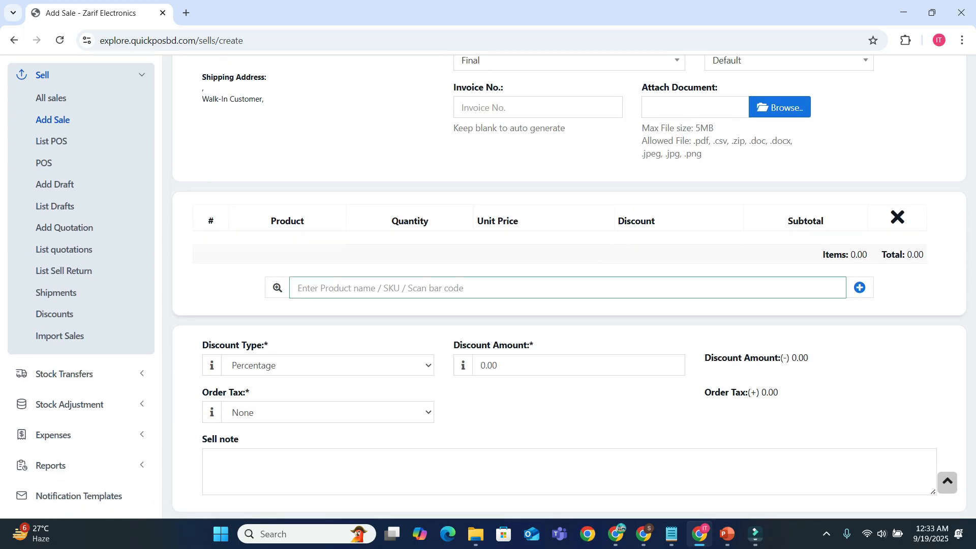
text(hik)
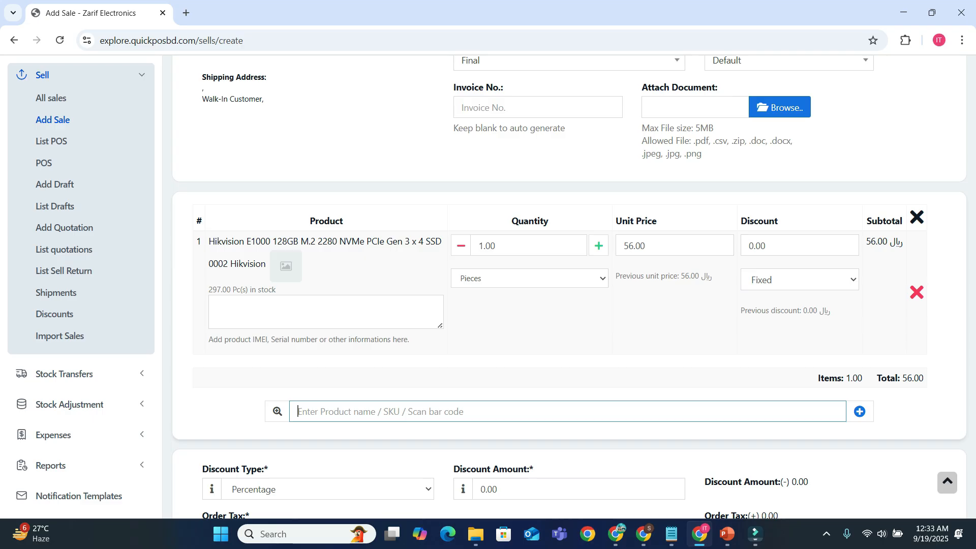
Save the sale with its invoice as fully paid in cash, cancel the printing, and return to the list of all sales.
scroll(568, 305, down, 5)
scroll(570, 287, down, 10)
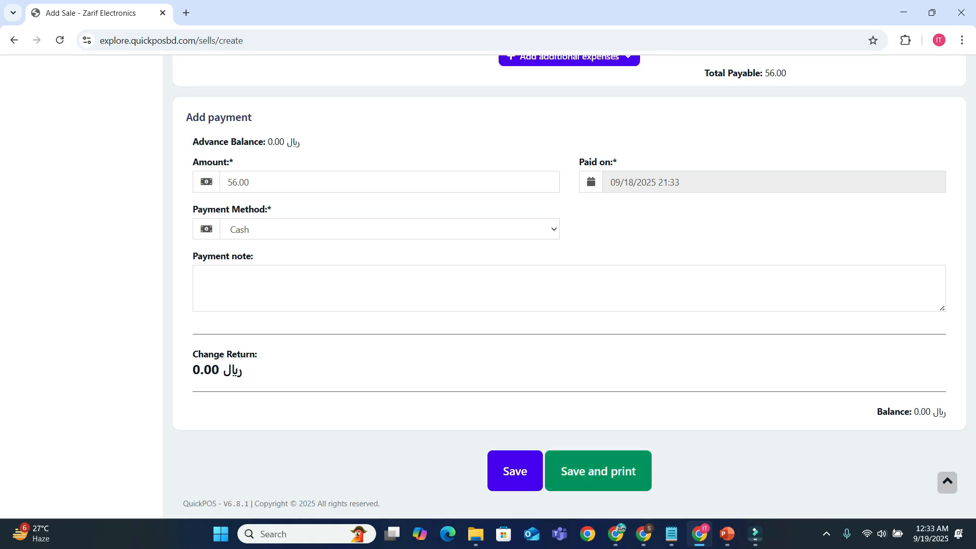
click(598, 471)
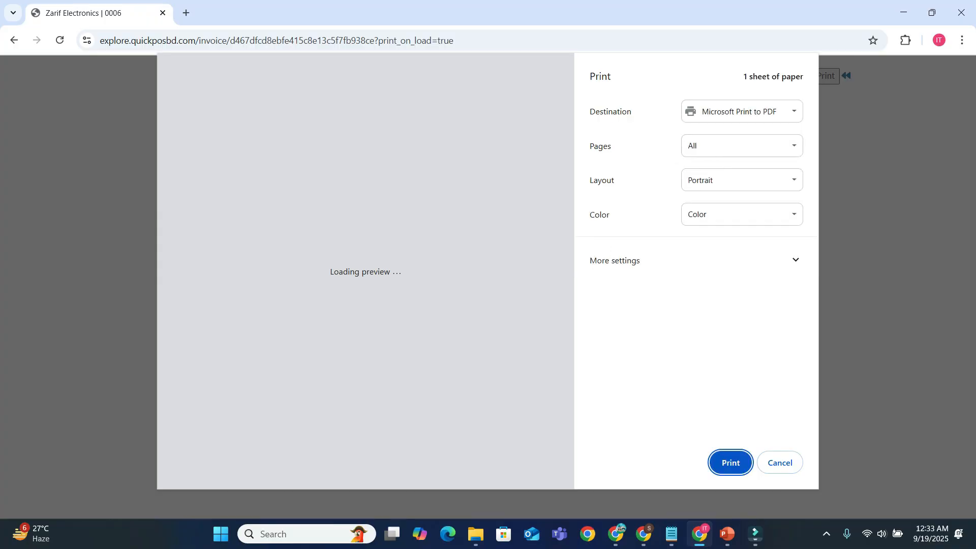
click(780, 463)
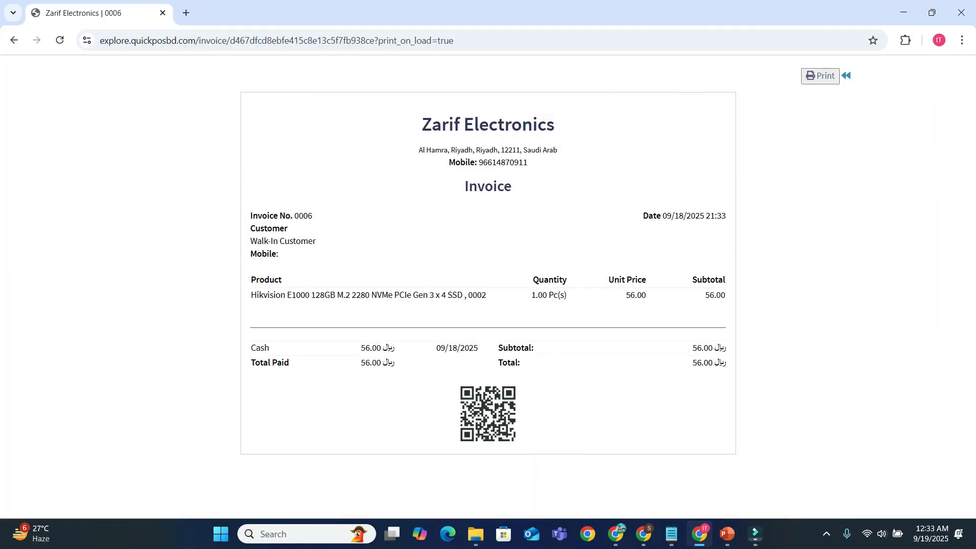
click(846, 75)
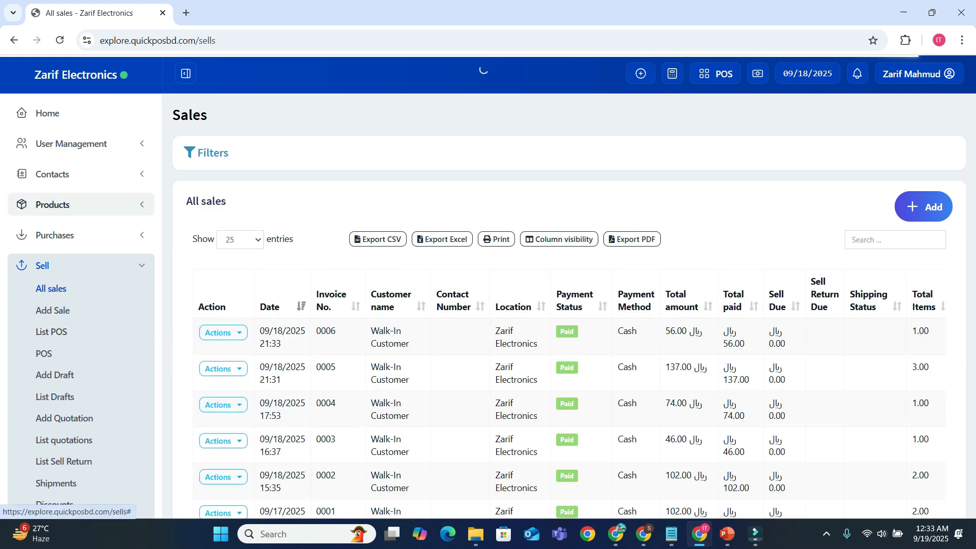
Open the product list and check the current stock of each product.
click(52, 204)
click(60, 227)
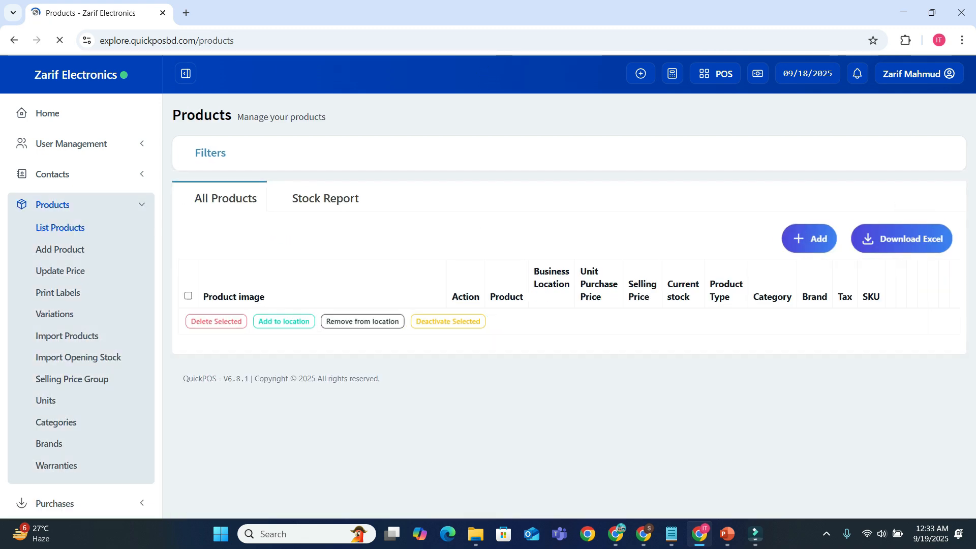
scroll(569, 305, down, 3)
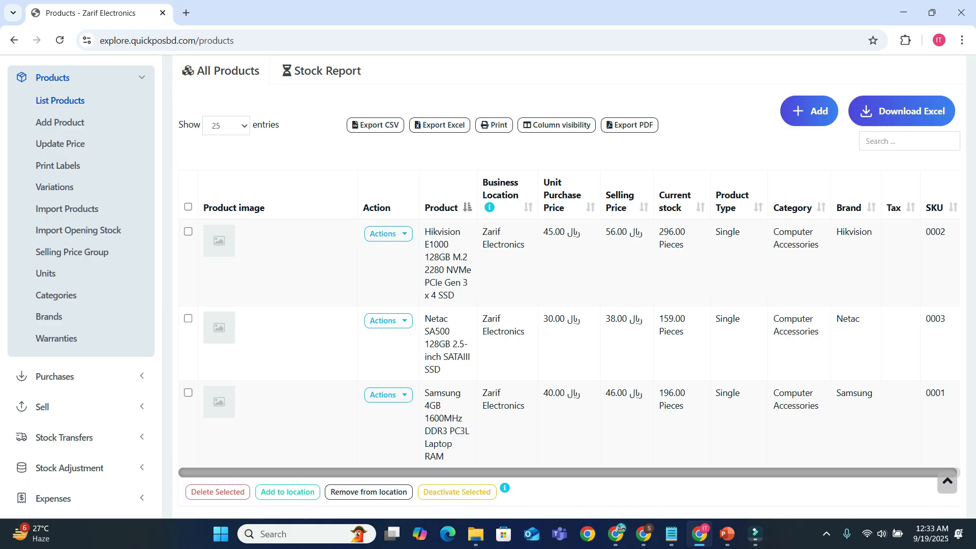
Open the Trending Products report and examine the units sold per product in the chart.
scroll(76, 350, down, 2)
click(50, 438)
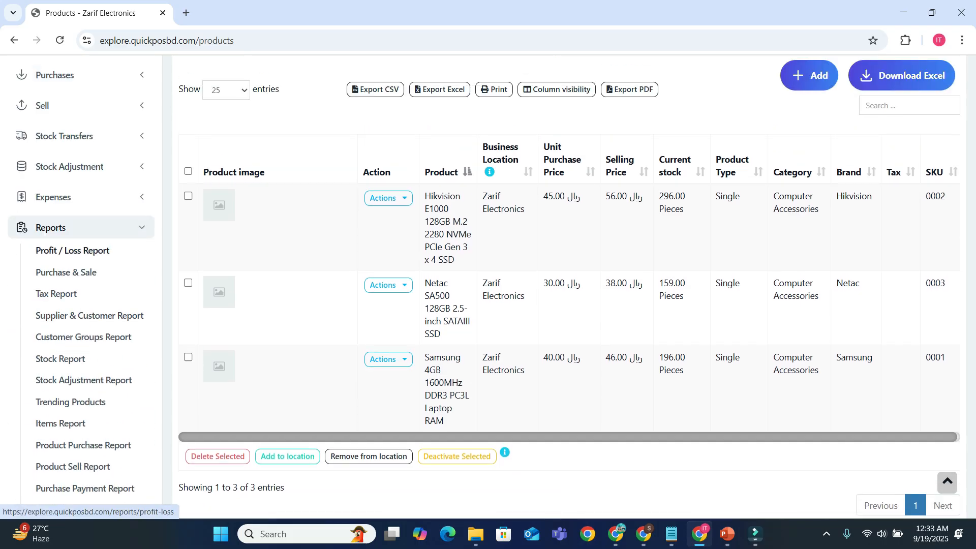
click(70, 402)
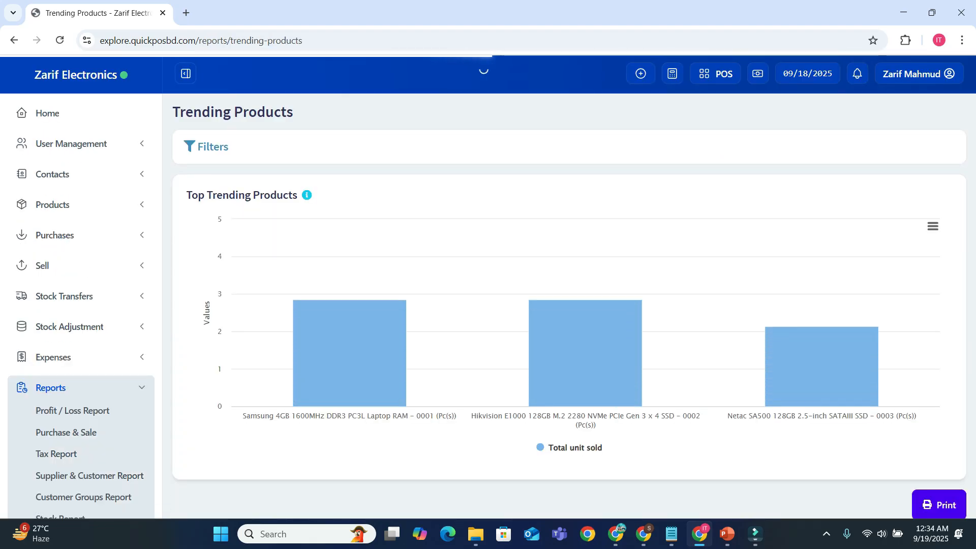
scroll(813, 254, down, 3)
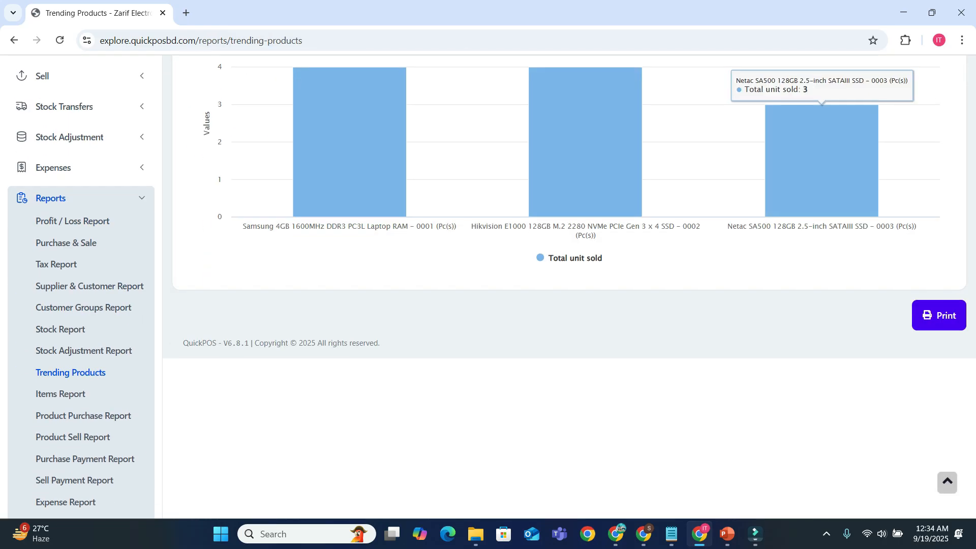
scroll(813, 203, up, 2)
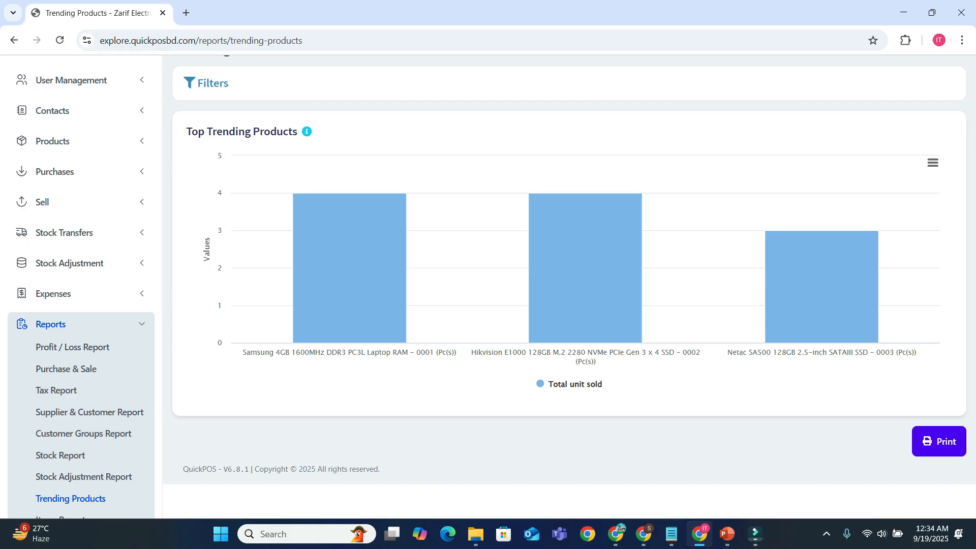
Start a new expense for the business and set its total amount to 100.
click(53, 294)
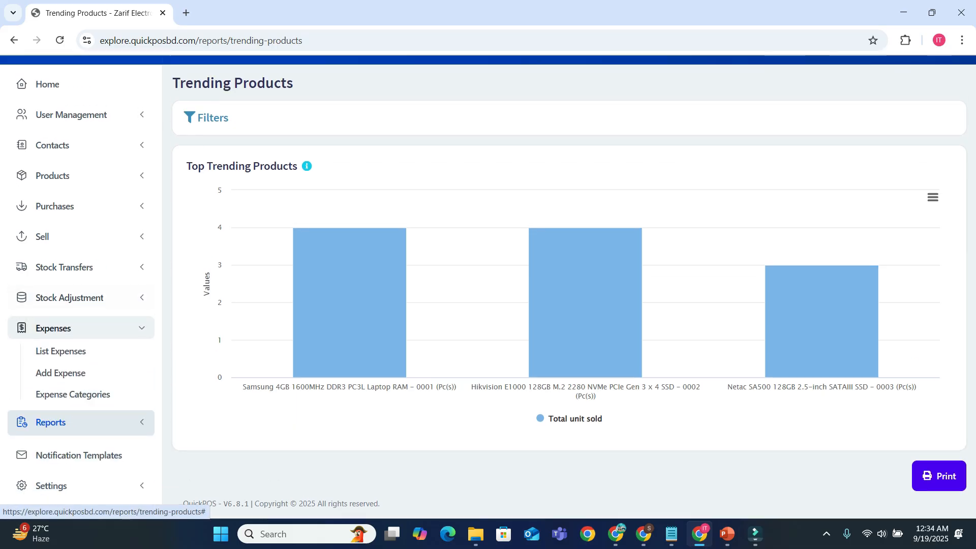
click(61, 372)
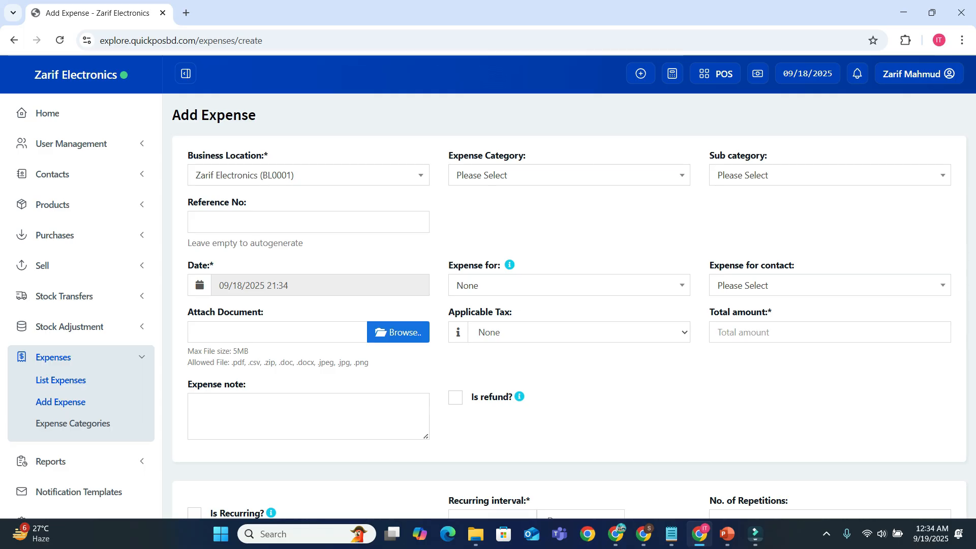
scroll(488, 286, down, 2)
text(1000)
key(BackSpace)
key(Tab)
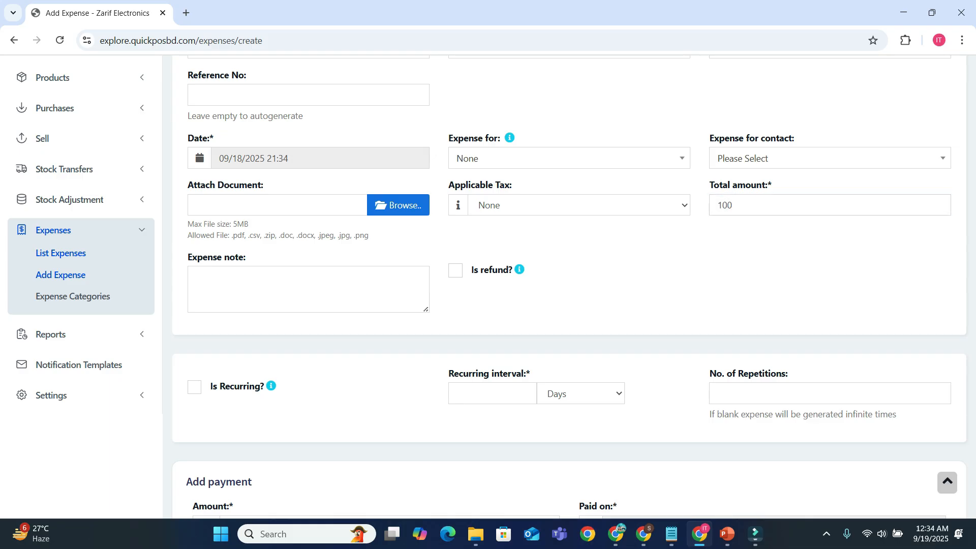
Enter a payment of 100 with the payment note "Utility Bill" and save the expense.
scroll(569, 286, down, 5)
double_click(237, 272)
text(100)
click(316, 379)
text(Utility)
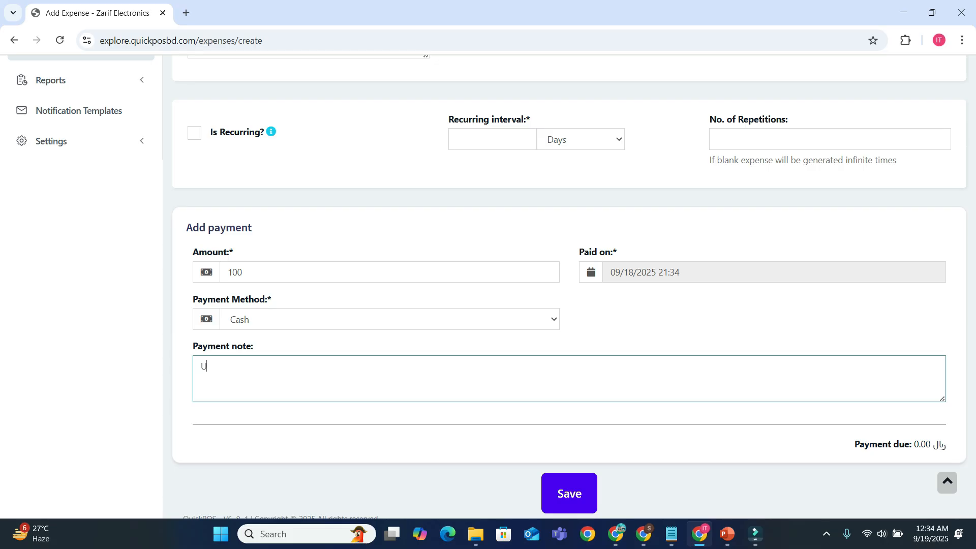
text( Bill)
click(569, 493)
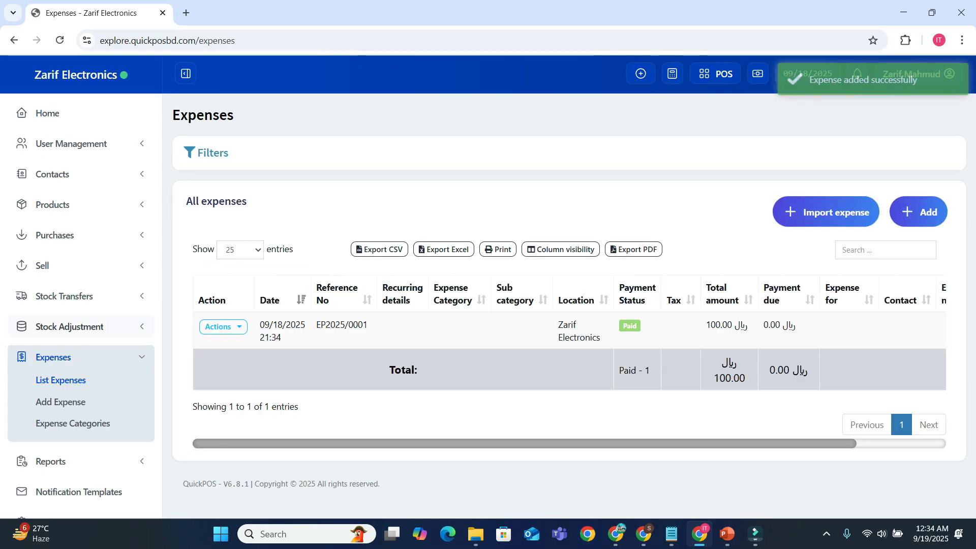
Open the Profit / Loss Report and review its stock, sales, expense and discount totals.
scroll(81, 331, down, 1)
click(61, 440)
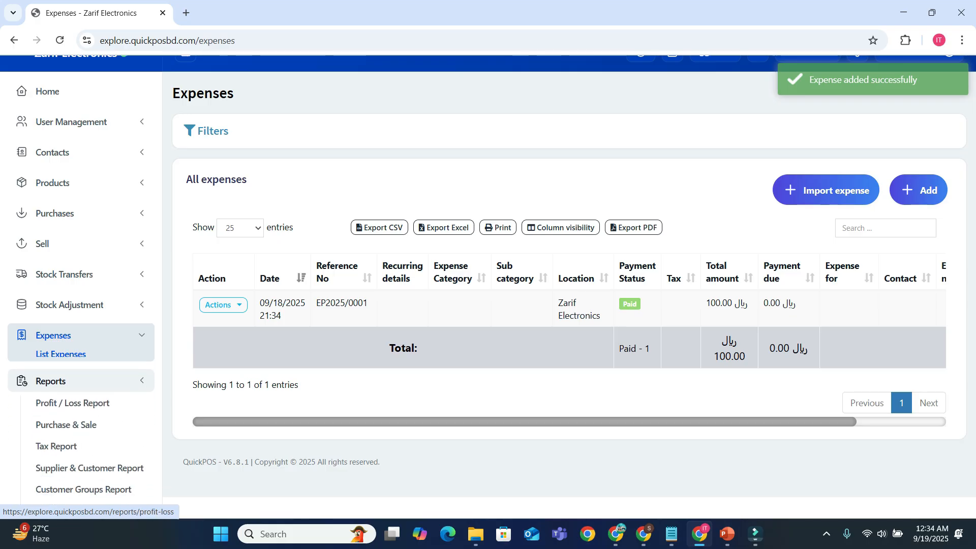
scroll(76, 396, down, 2)
click(73, 264)
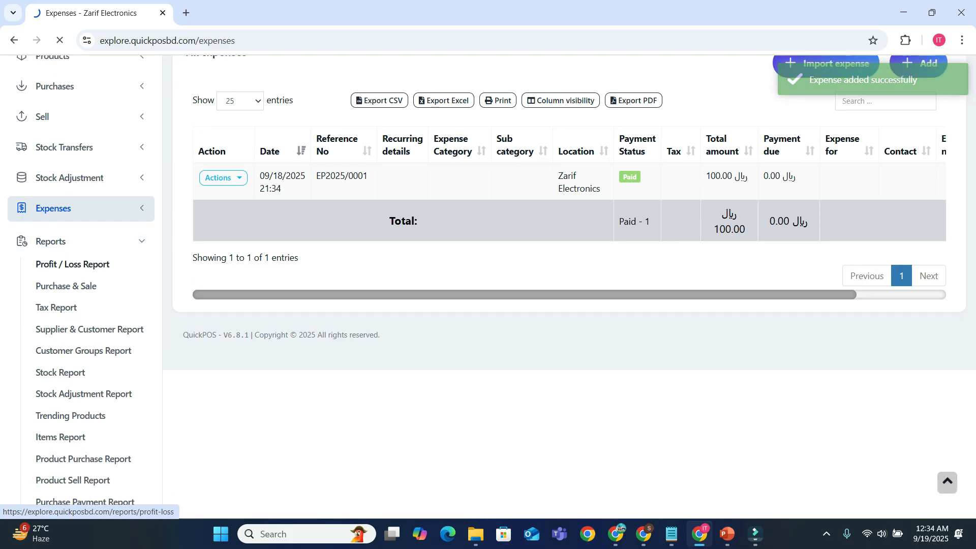
scroll(366, 275, down, 2)
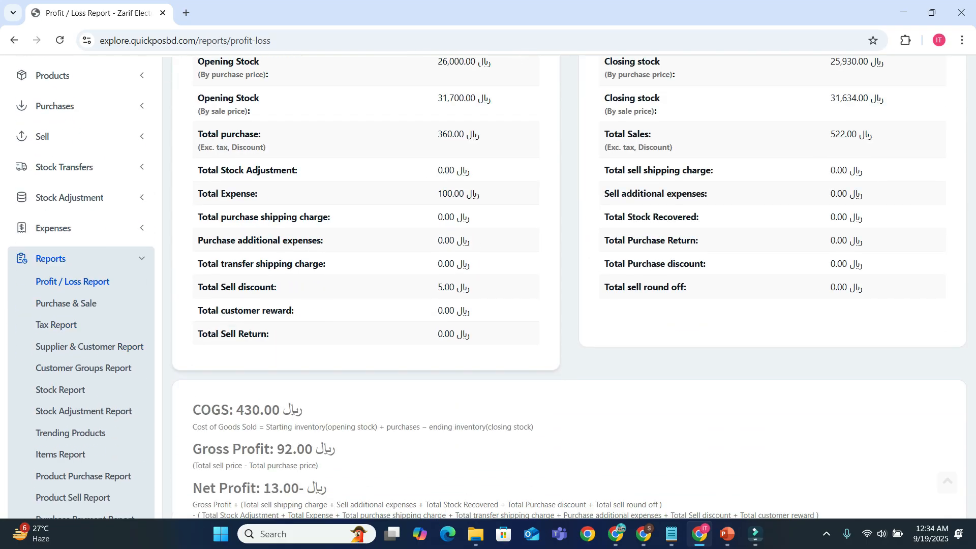
scroll(564, 285, down, 5)
scroll(565, 285, up, 1)
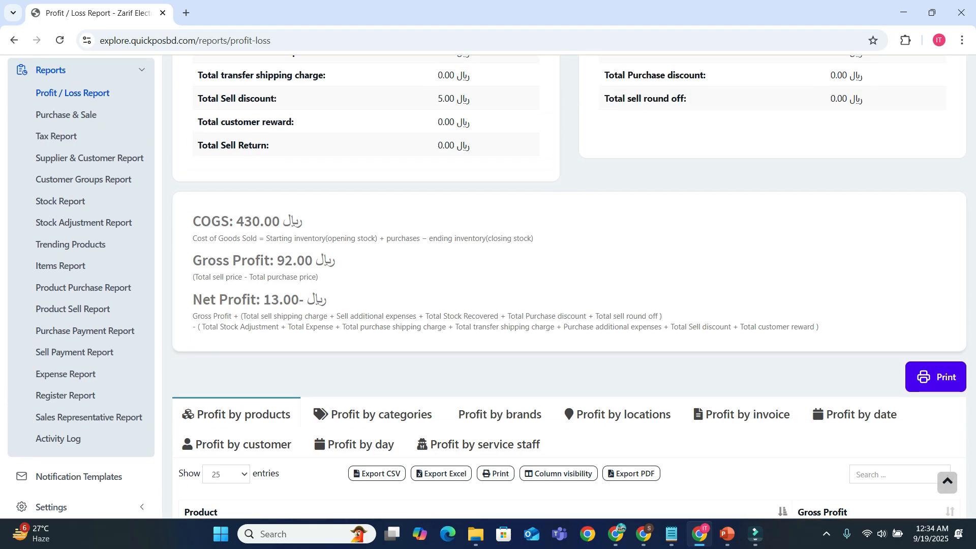
Examine the gross profit and net profit in the Profit / Loss Report, and compare them with the totals above.
drag(276, 260, 313, 260)
click(314, 261)
drag(263, 299, 299, 300)
click(300, 300)
scroll(488, 286, up, 5)
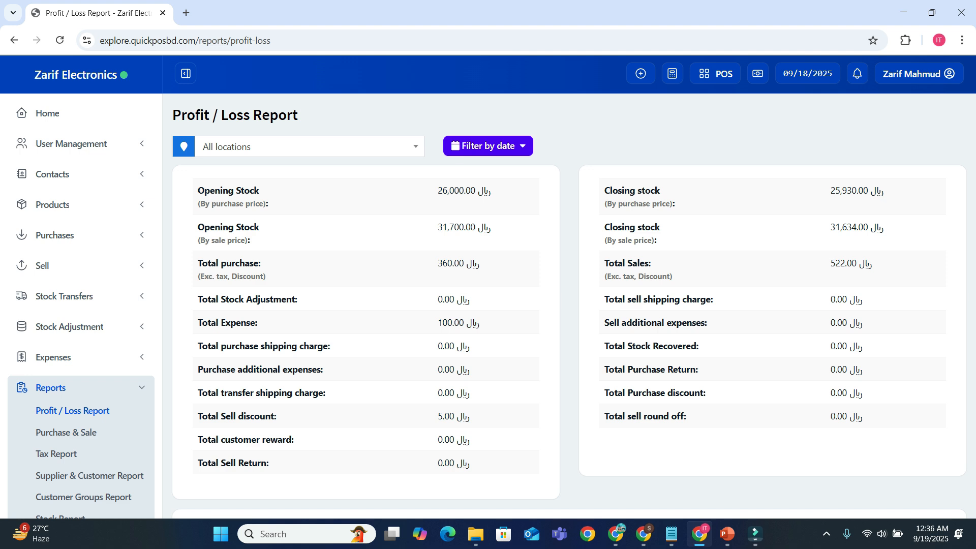
scroll(488, 285, down, 6)
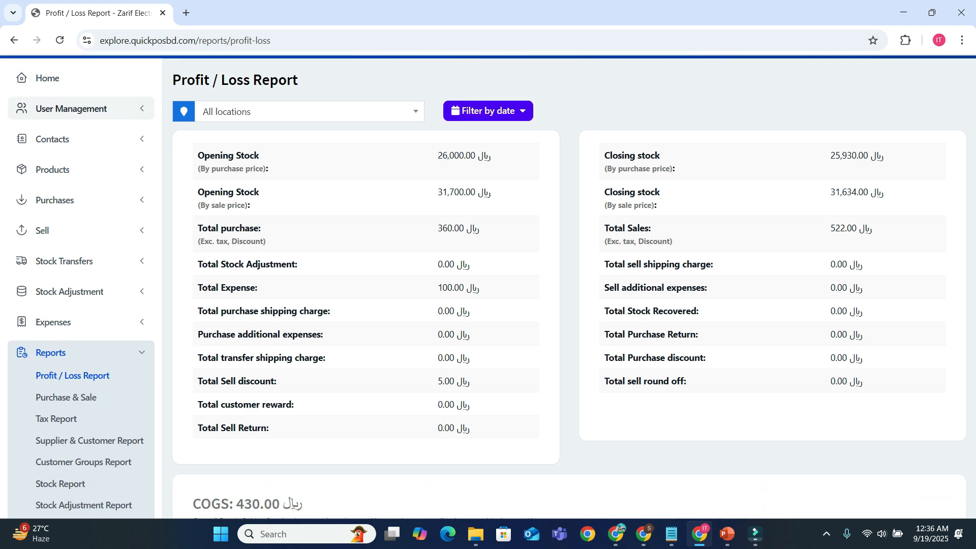